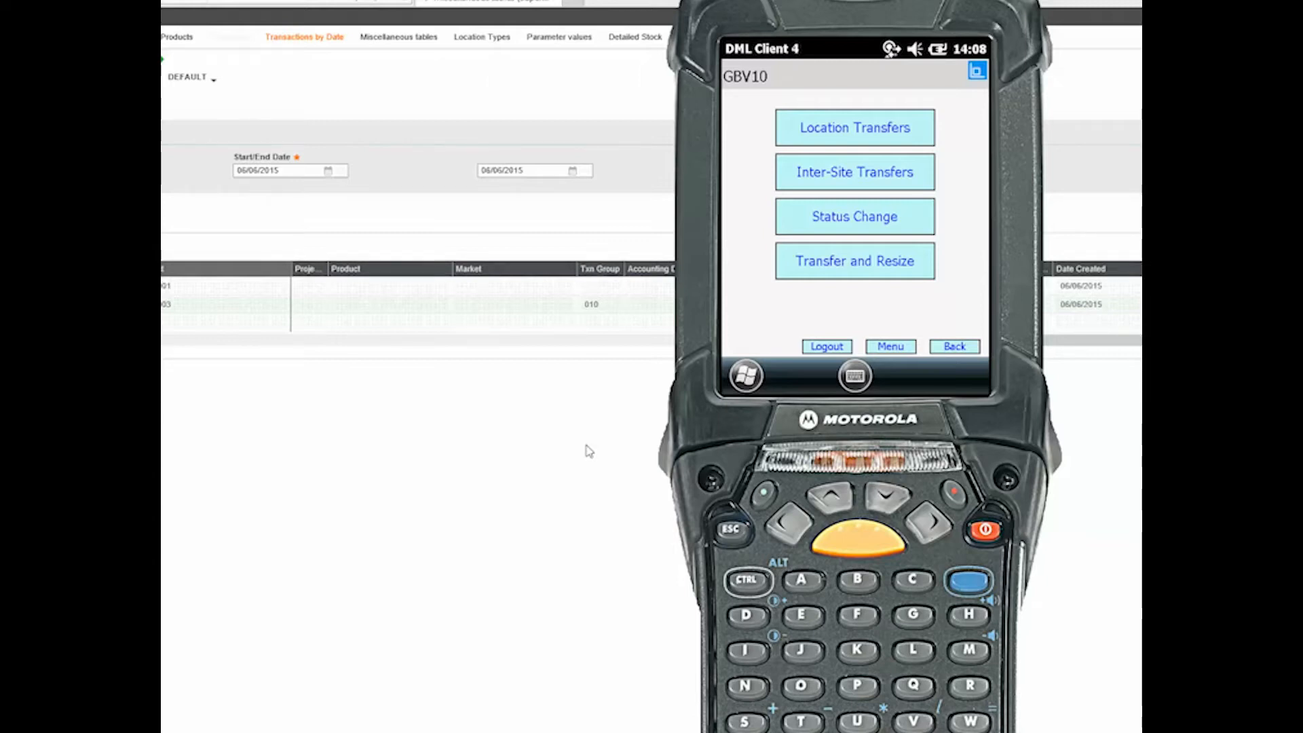
Start a location transfer with Stock Move as the stock movement reason
{"action": "left_click", "coordinate": [799, 134]}
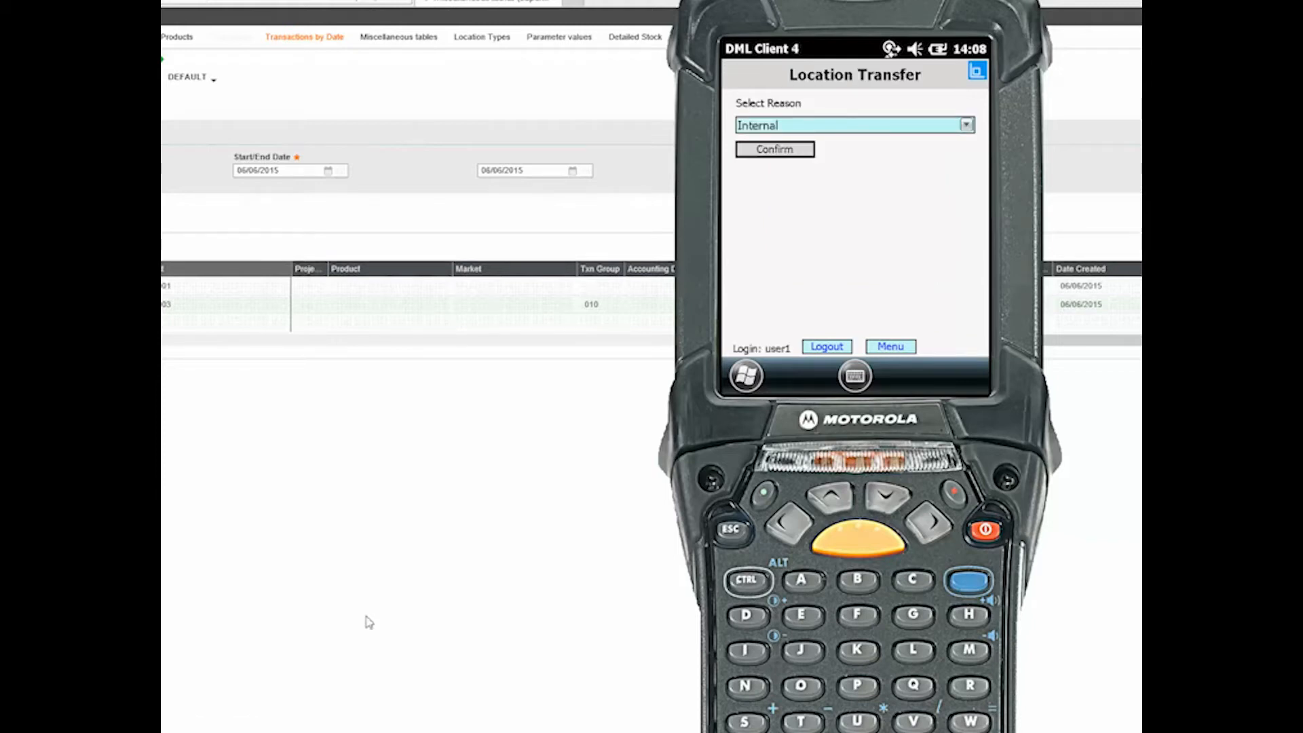
{"action": "left_click", "coordinate": [967, 126]}
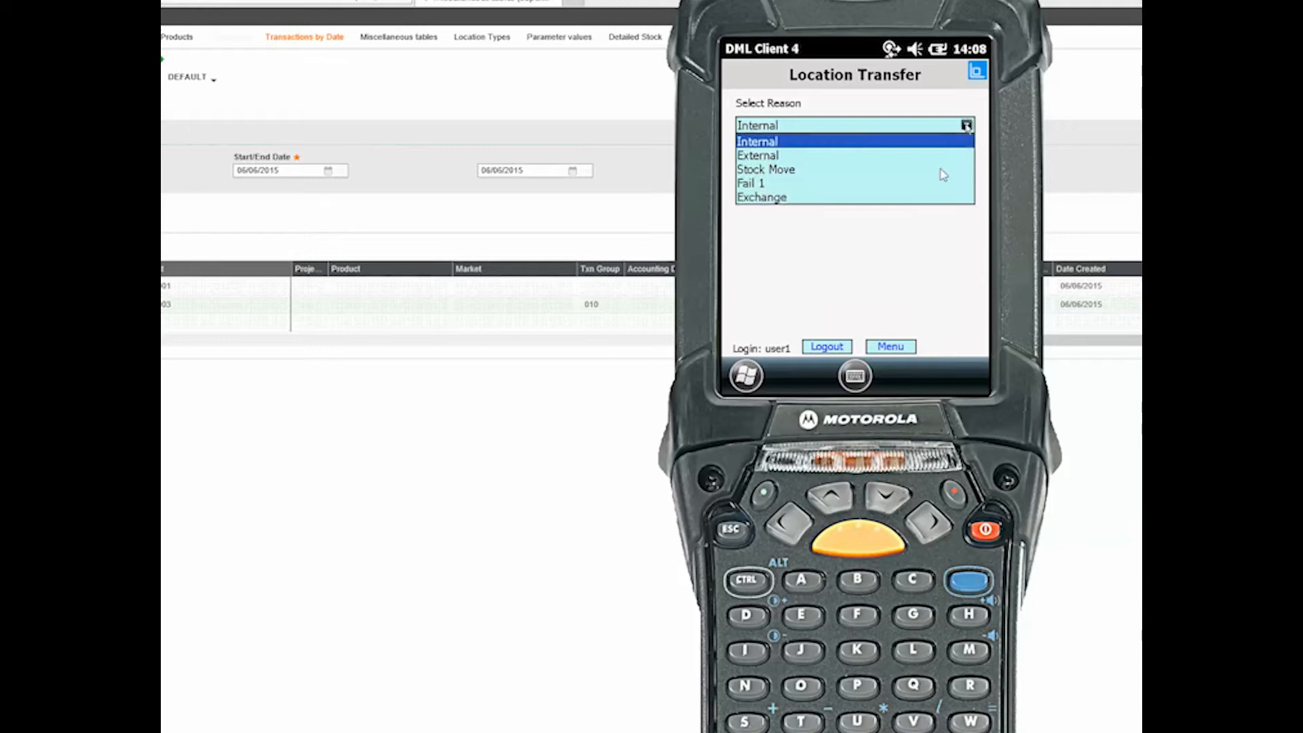
{"action": "left_click", "coordinate": [787, 171]}
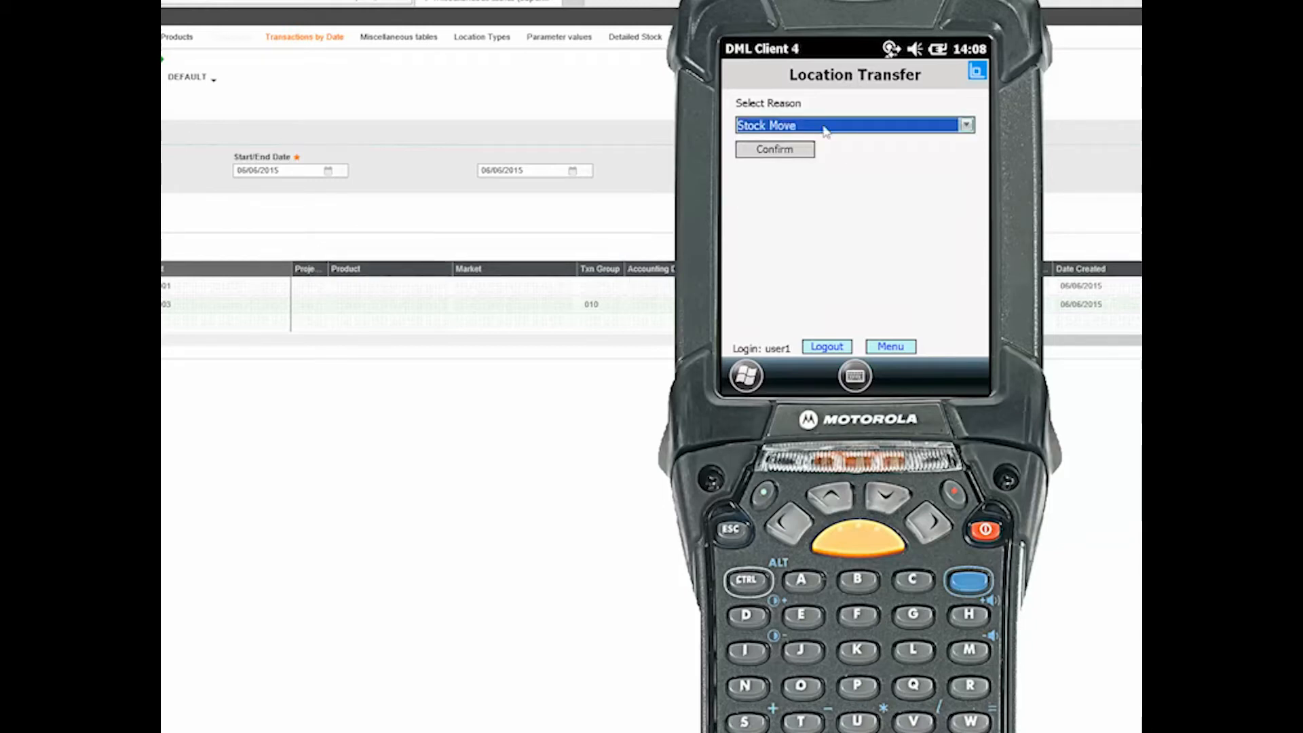
{"action": "left_click", "coordinate": [786, 154]}
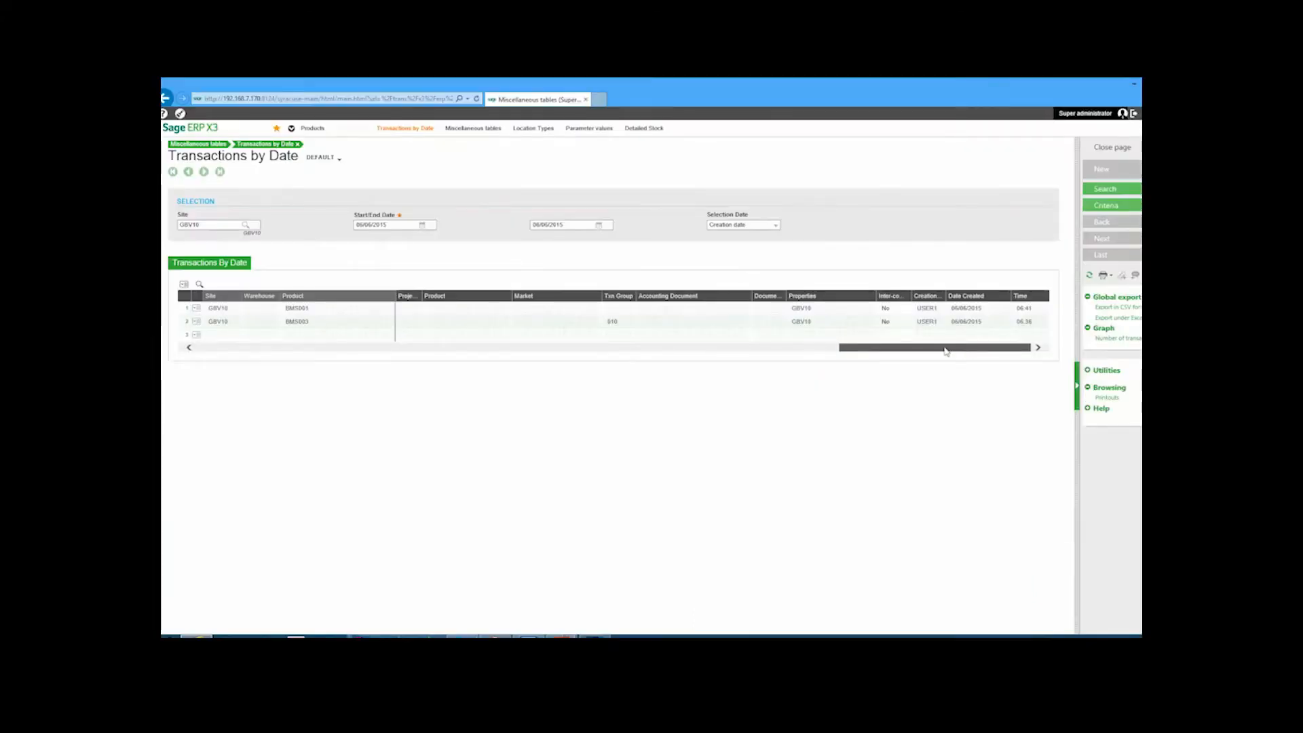
Try to transfer the status Q pallet listed in Transactions by Date, and leave the location transfer
{"action": "left_click_drag", "start_coordinate": [947, 352], "coordinate": [638, 323]}
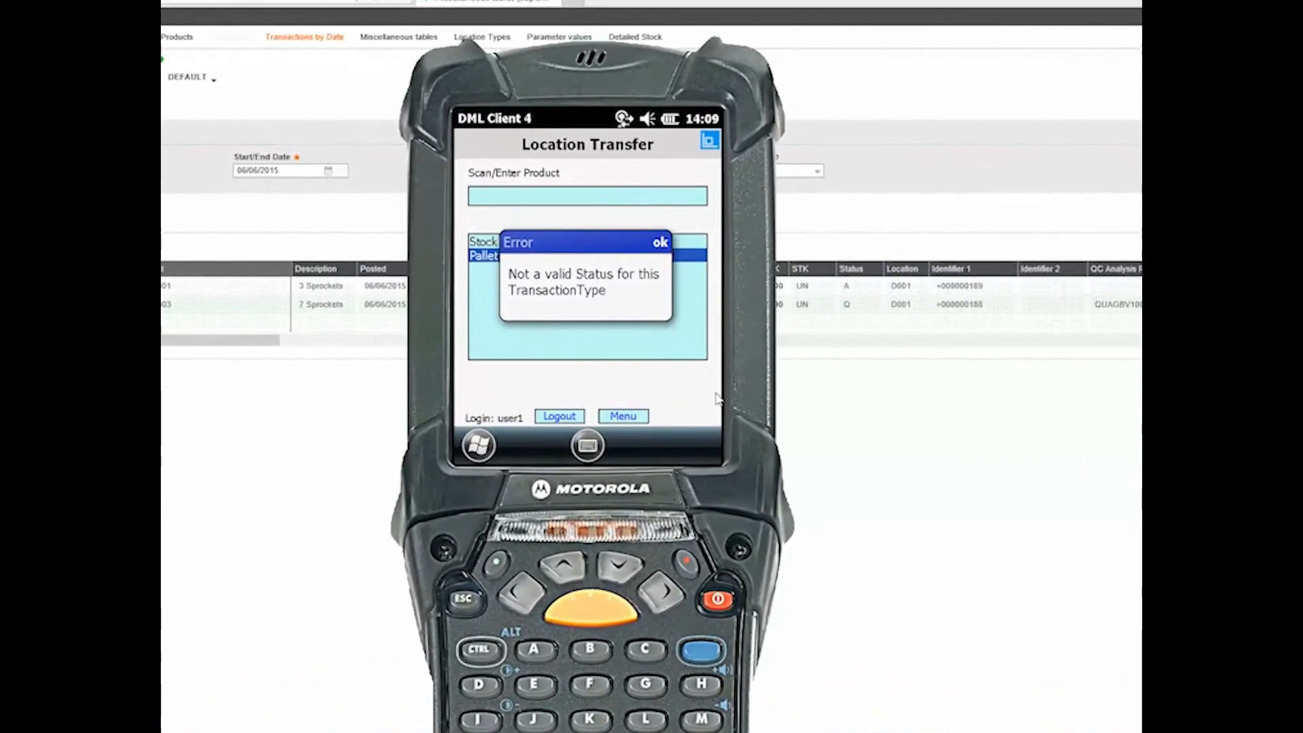
{"action": "key", "text": "Return"}
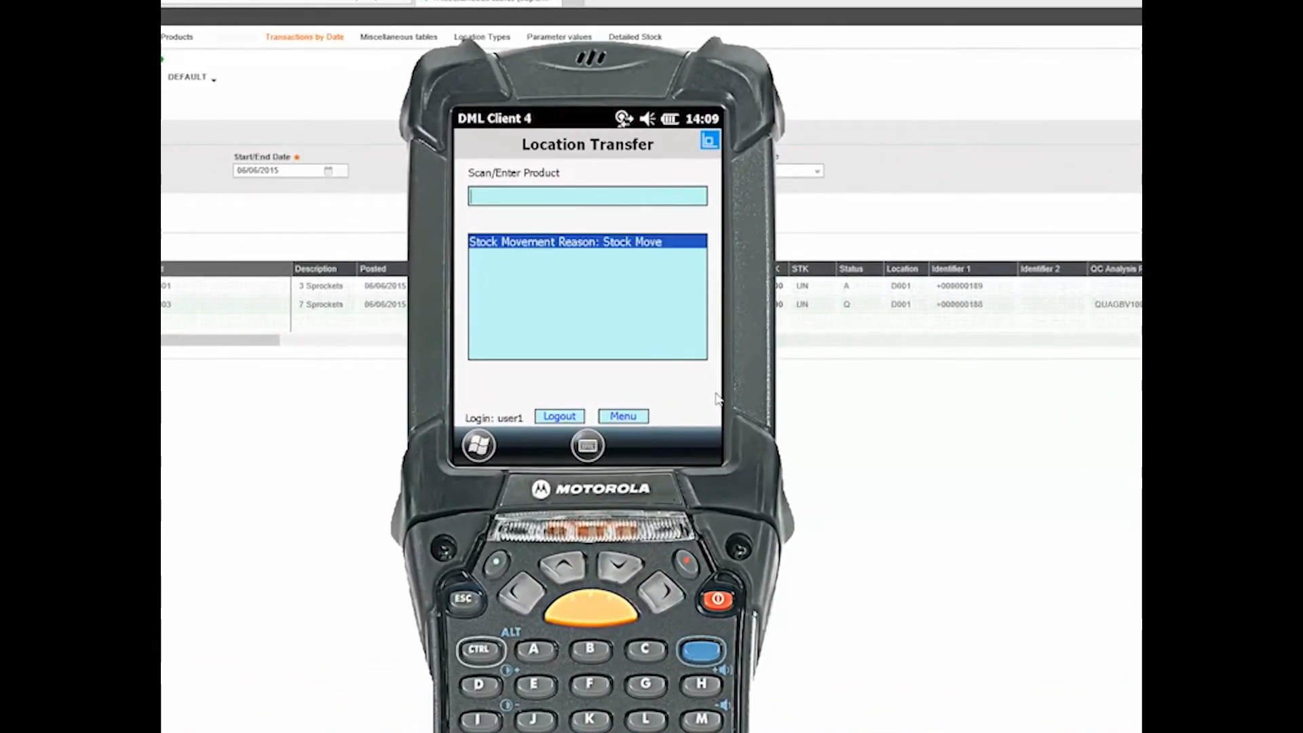
{"action": "key", "text": "Escape"}
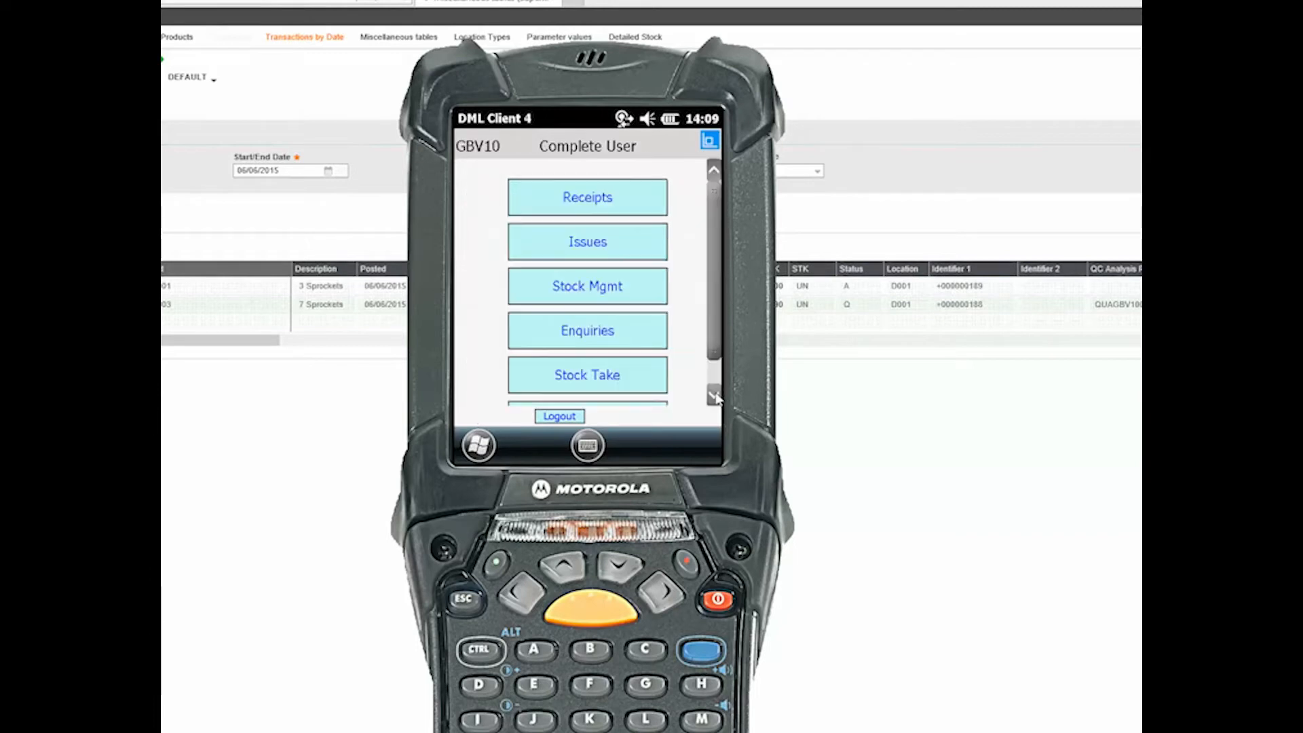
Start a status change from stock management with Internal as the reason
{"action": "key", "text": "Return"}
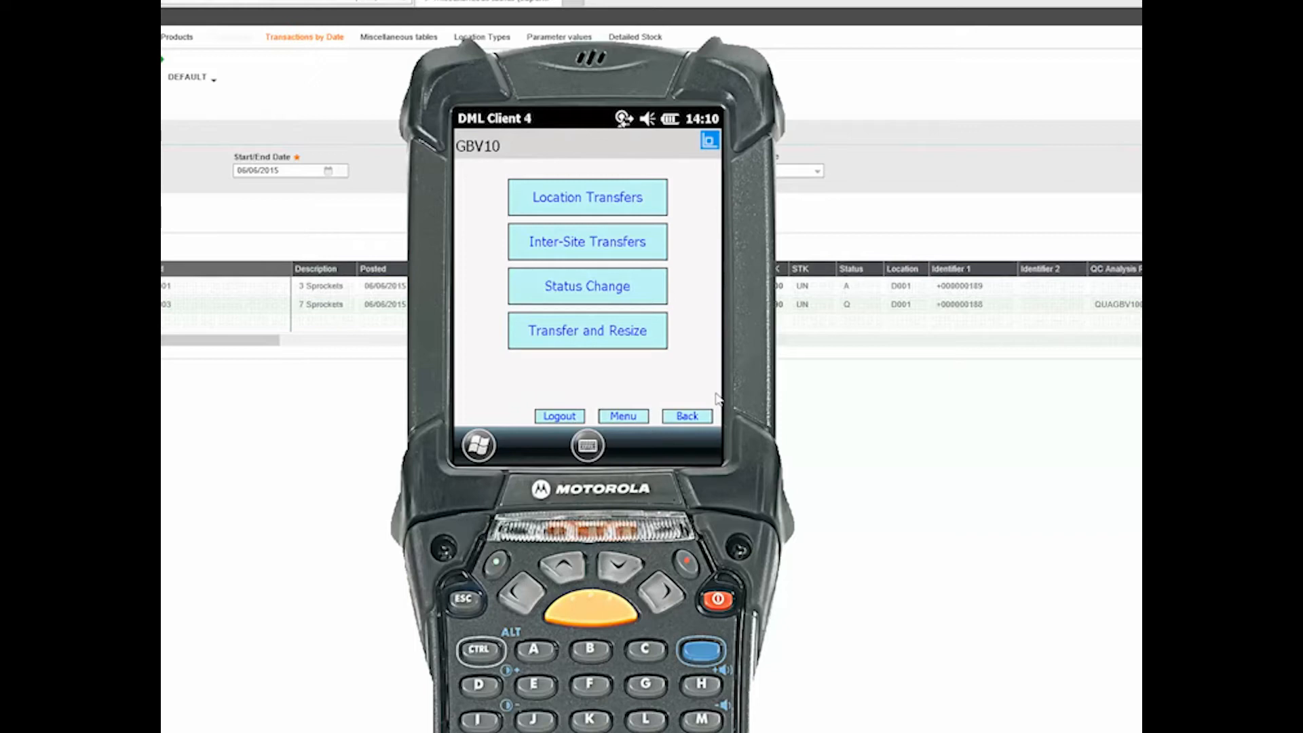
{"action": "key", "text": "Return"}
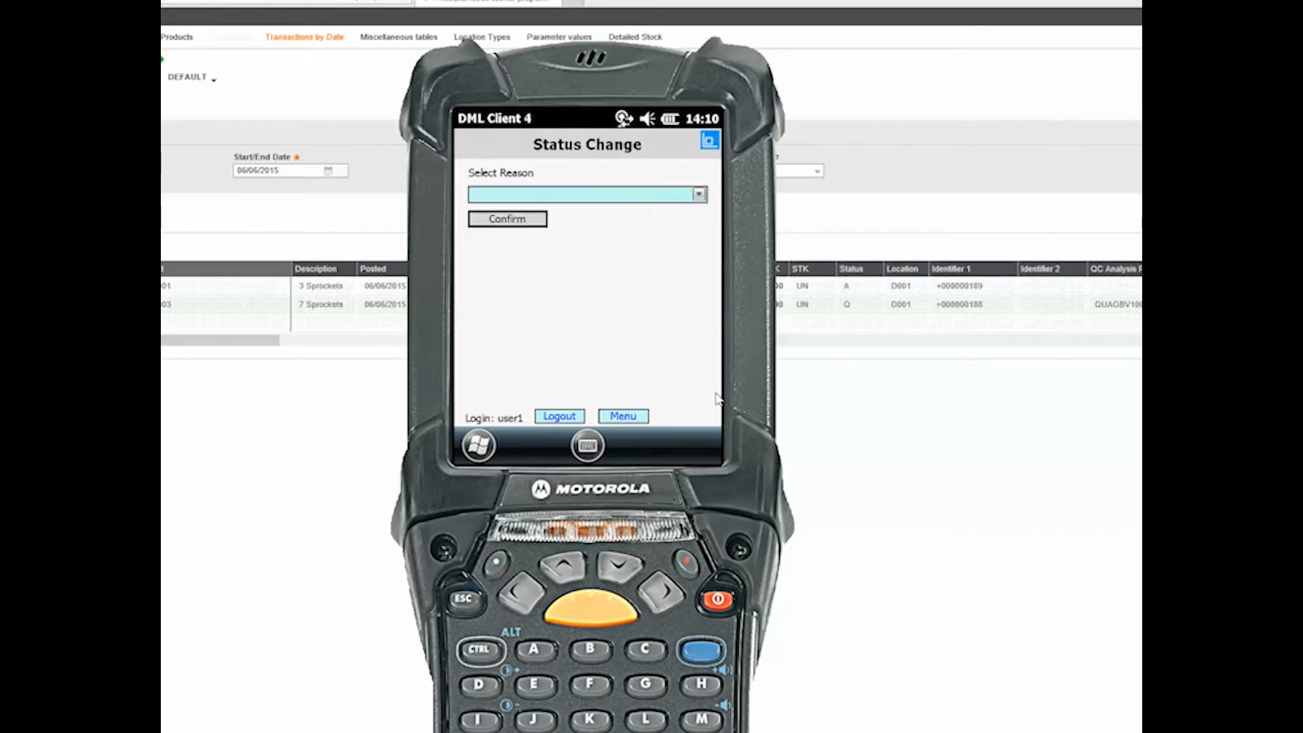
{"action": "key", "text": "alt+Down"}
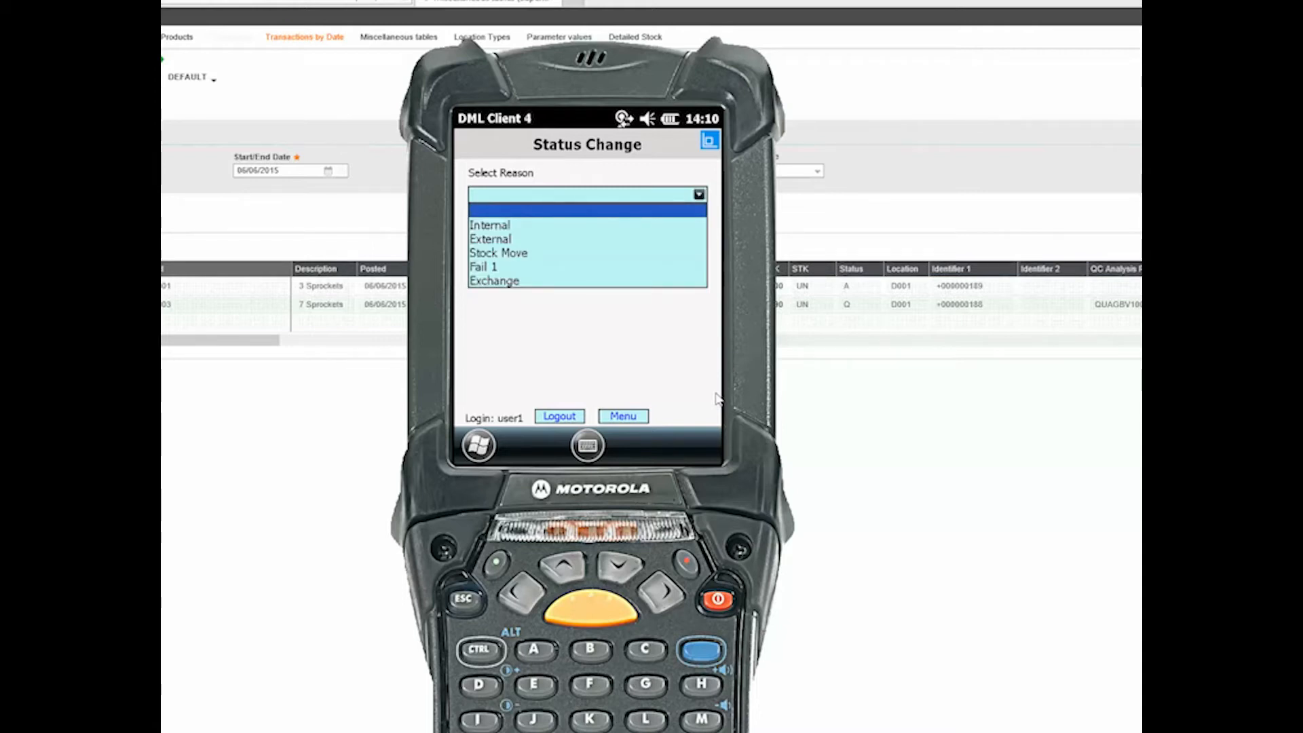
{"action": "key", "text": "Down"}
{"action": "key", "text": "Return"}
{"action": "key", "text": "Tab"}
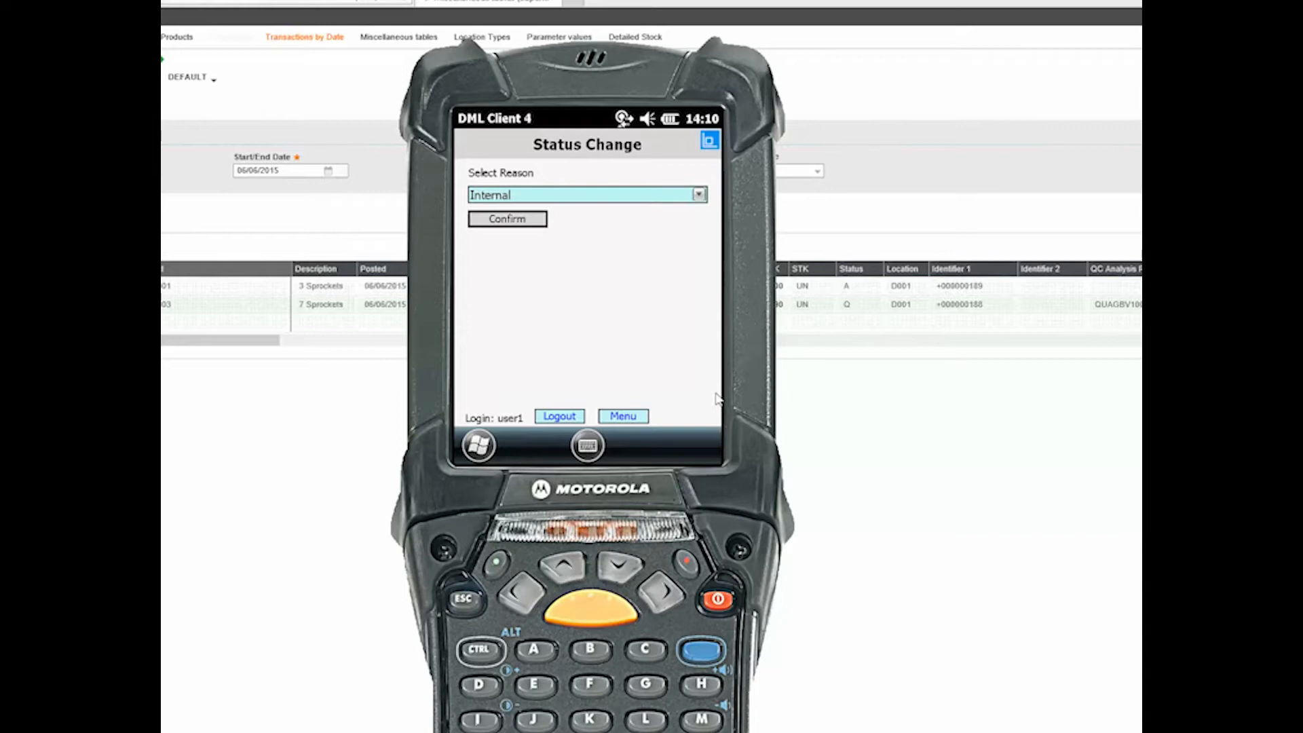
{"action": "key", "text": "Return"}
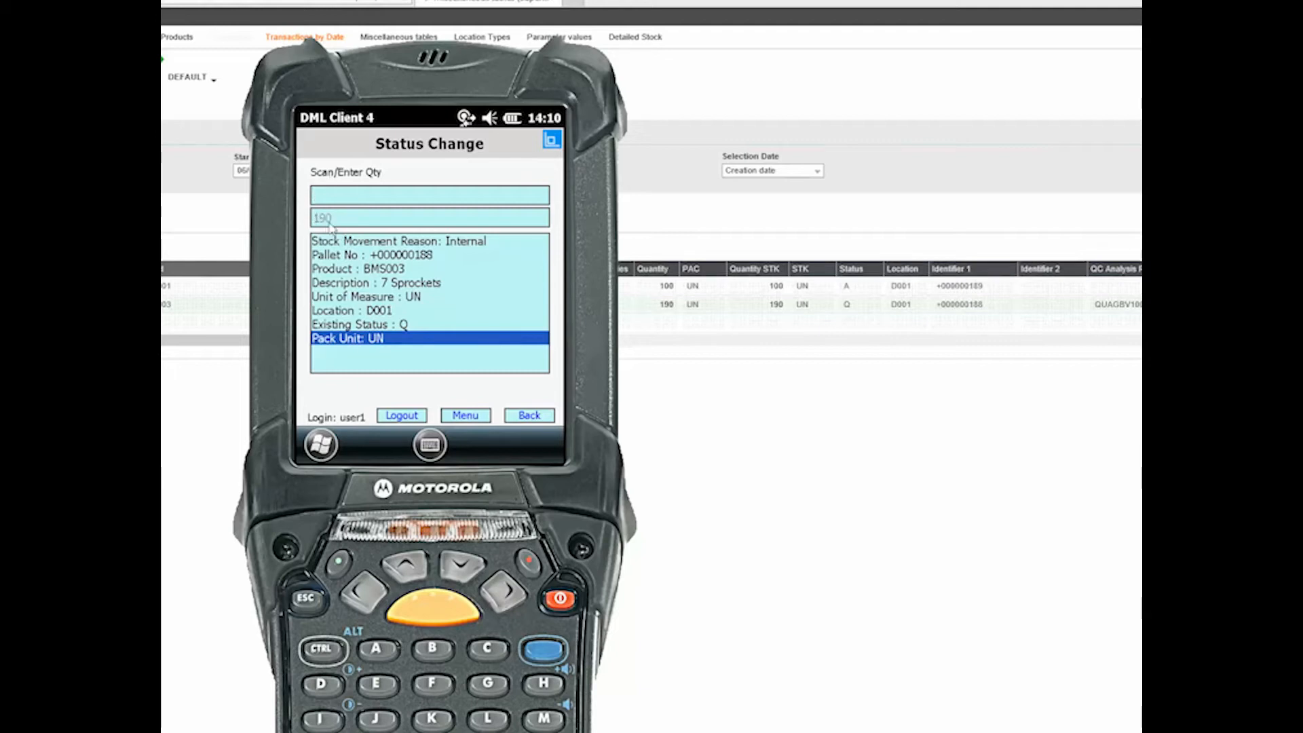
Enter a quantity of 190 for pallet +000000188 and set its new status to A1
{"action": "type", "text": "190"}
{"action": "key", "text": "Return"}
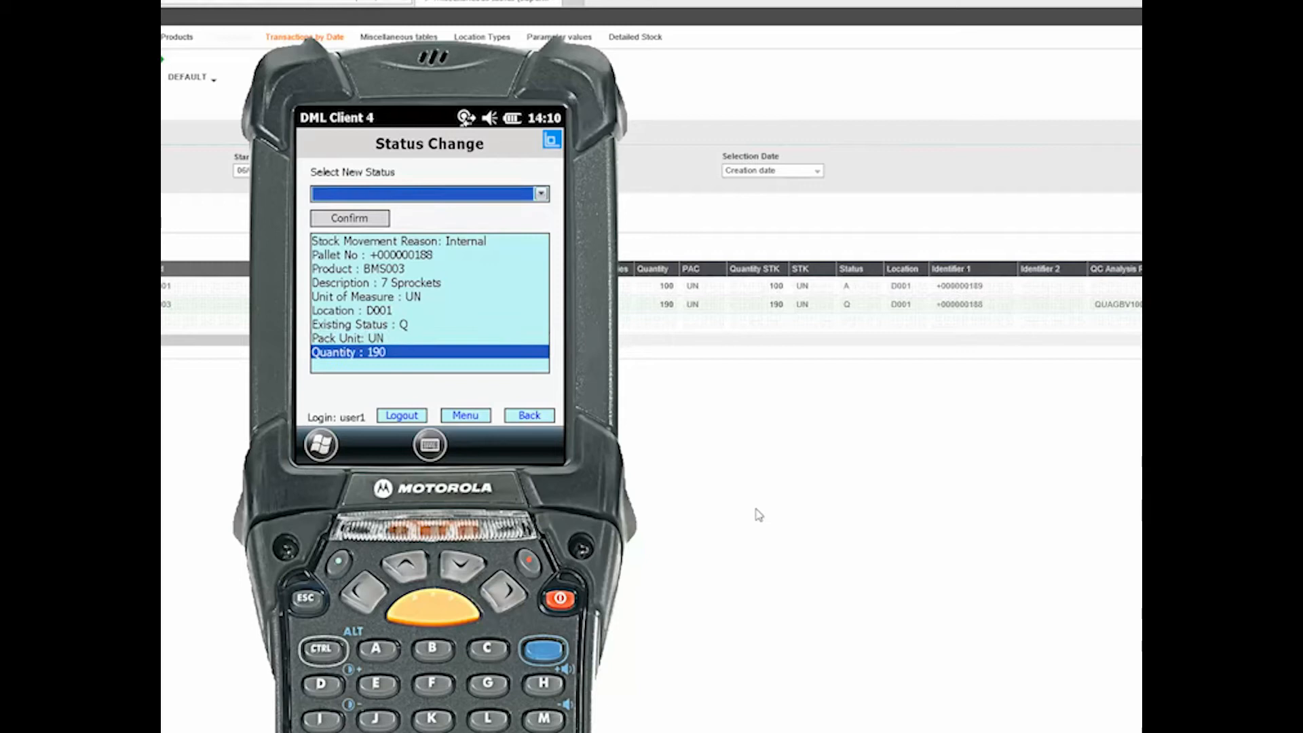
{"action": "key", "text": "alt+Down"}
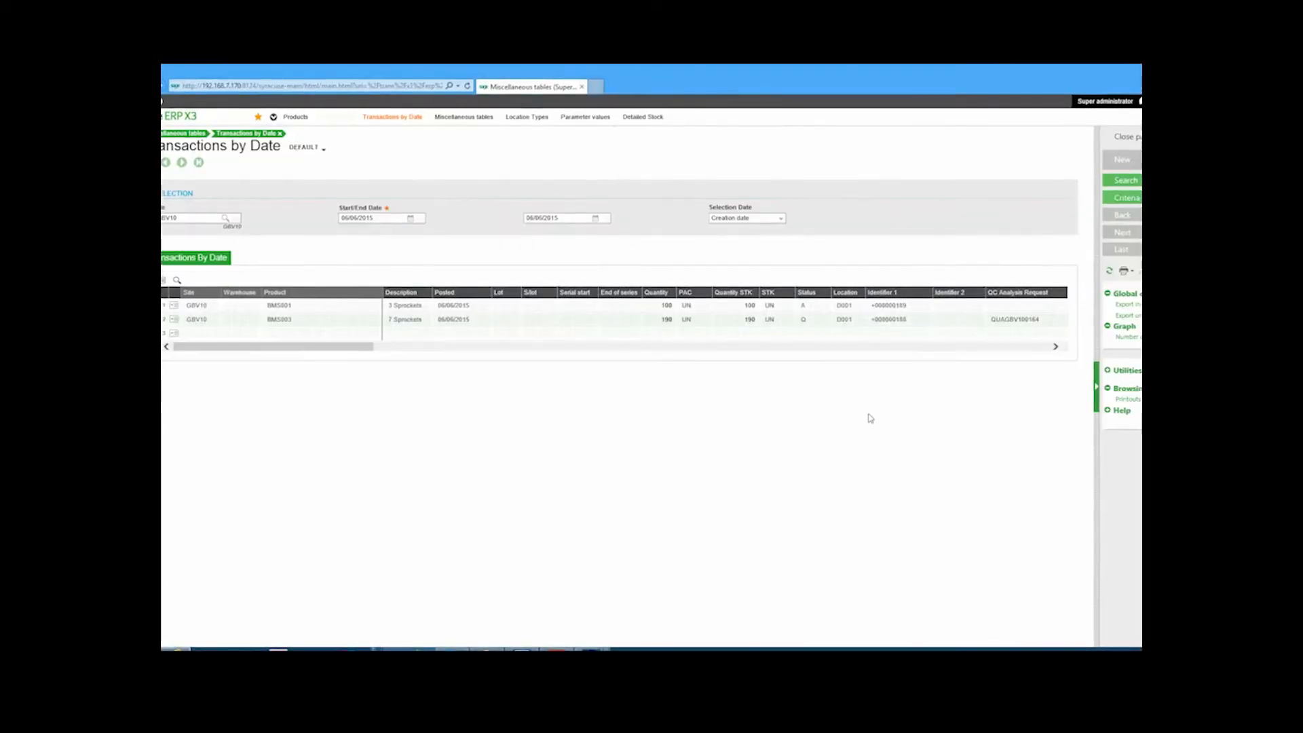
Switch to Sage ERP X3 and include internal transactions in the Transactions by Date criteria
{"action": "left_click", "coordinate": [1121, 201]}
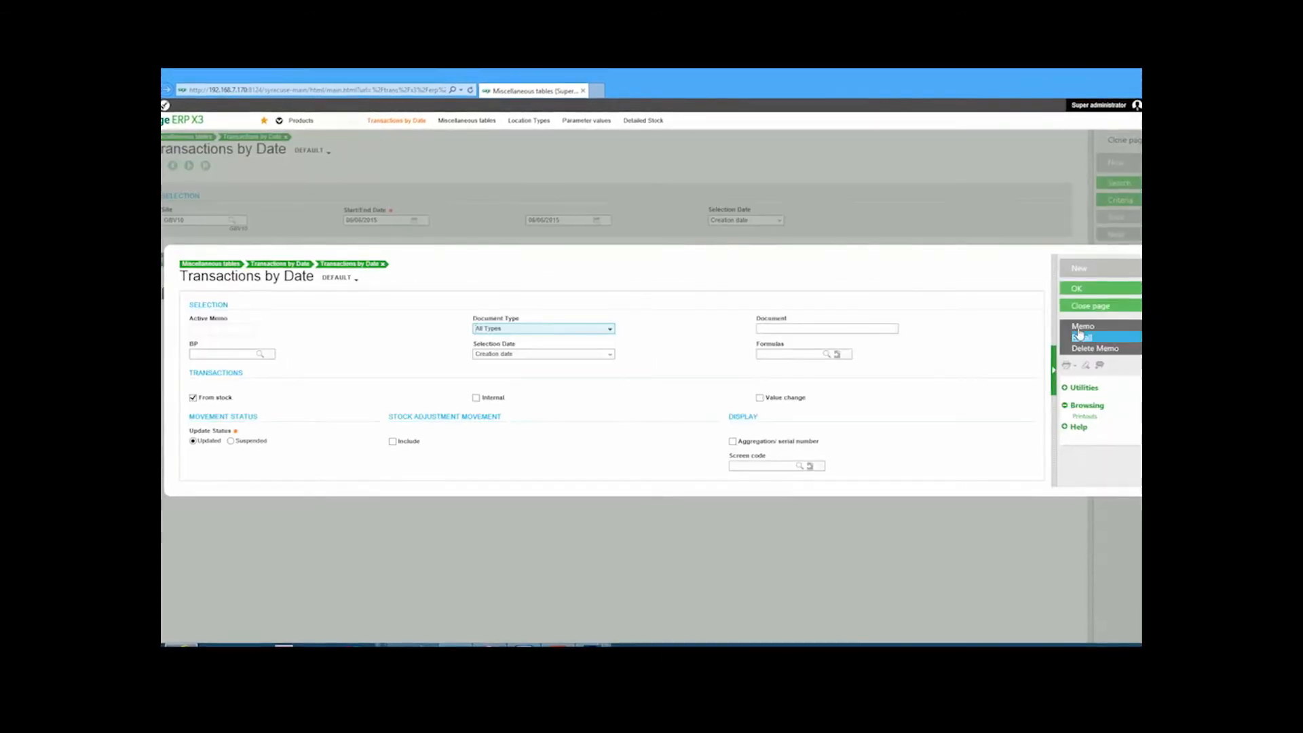
{"action": "left_click", "coordinate": [477, 398]}
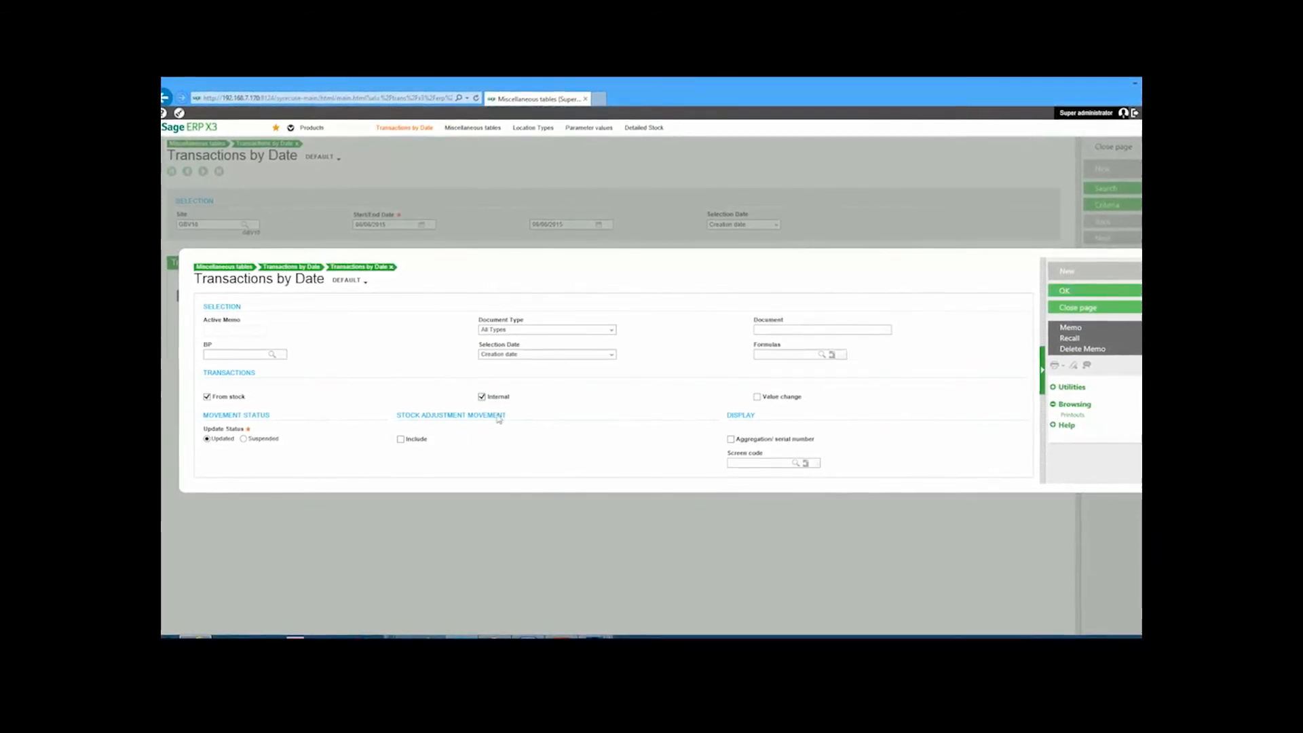
{"action": "left_click", "coordinate": [1063, 293]}
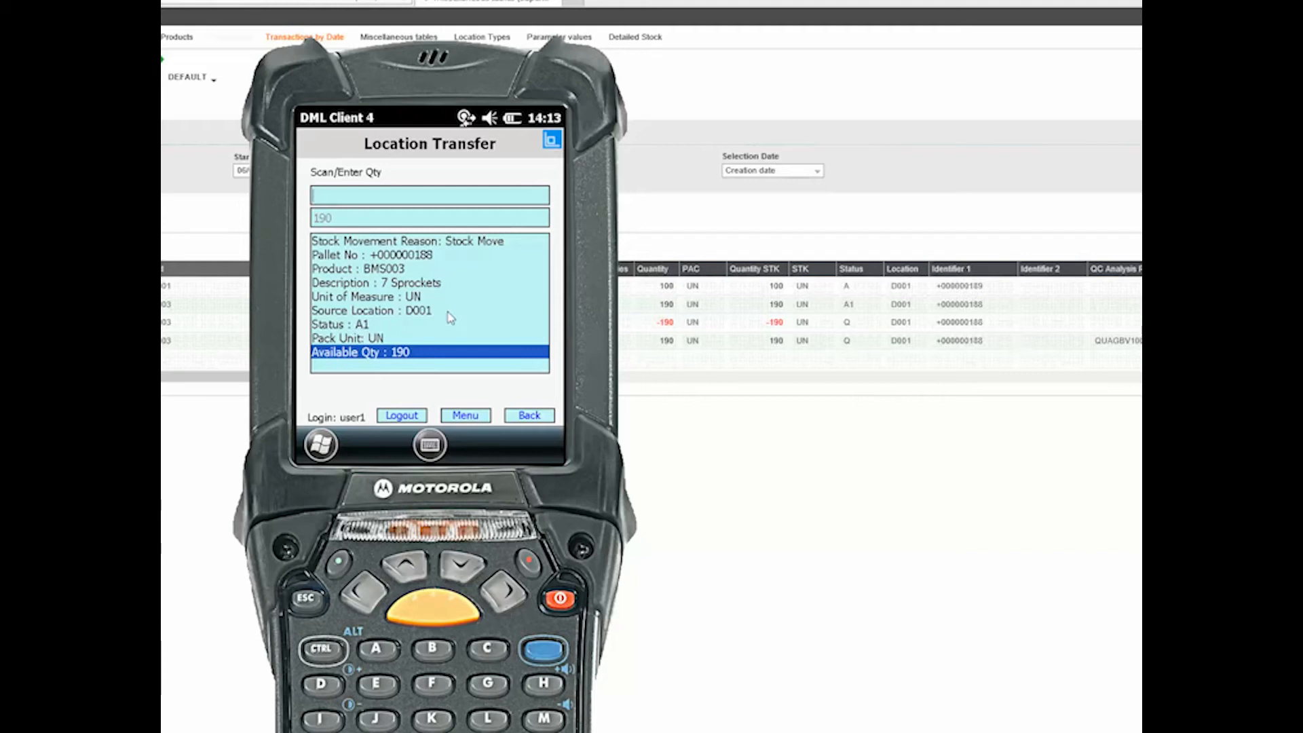
On the handheld, enter 190 as the location transfer quantity for pallet +000000188
{"action": "type", "text": "1"}
{"action": "key", "text": "Return"}
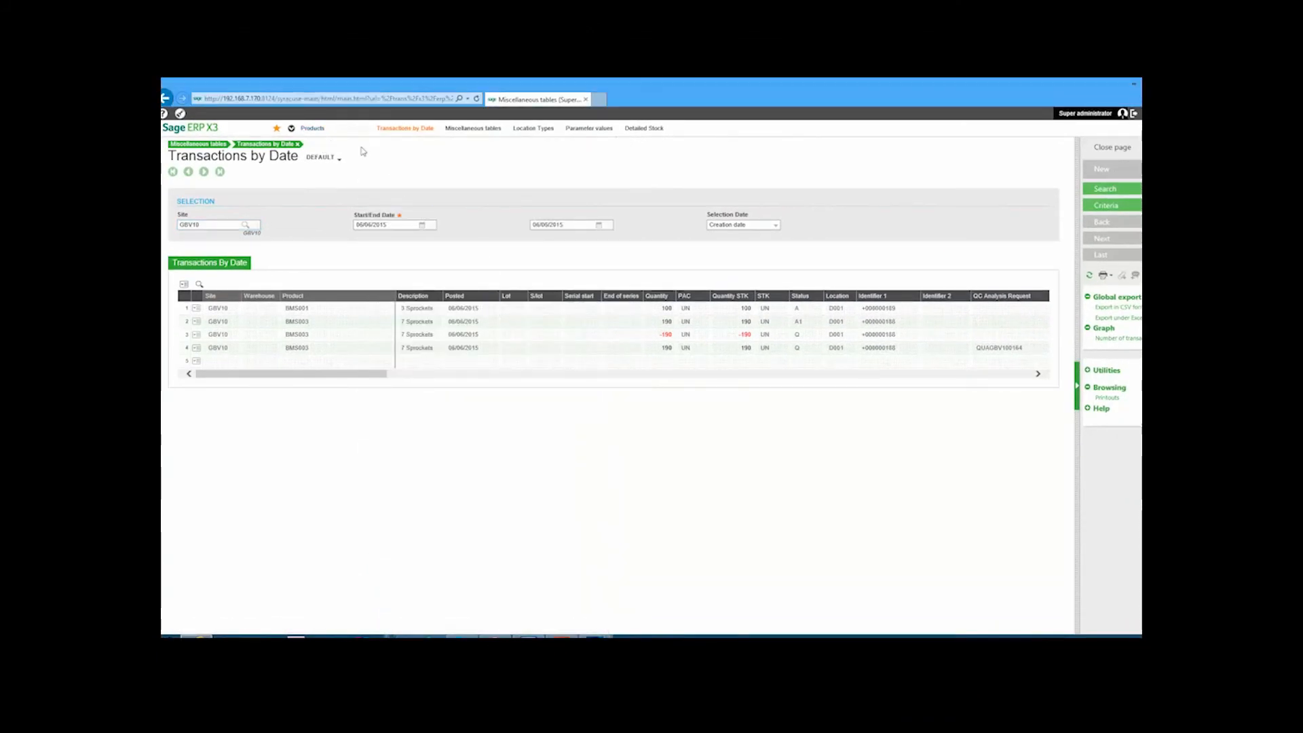
In Sage ERP X3, examine the default location settings in the controls of the WHEEL24 product-site record
{"action": "left_click", "coordinate": [312, 128]}
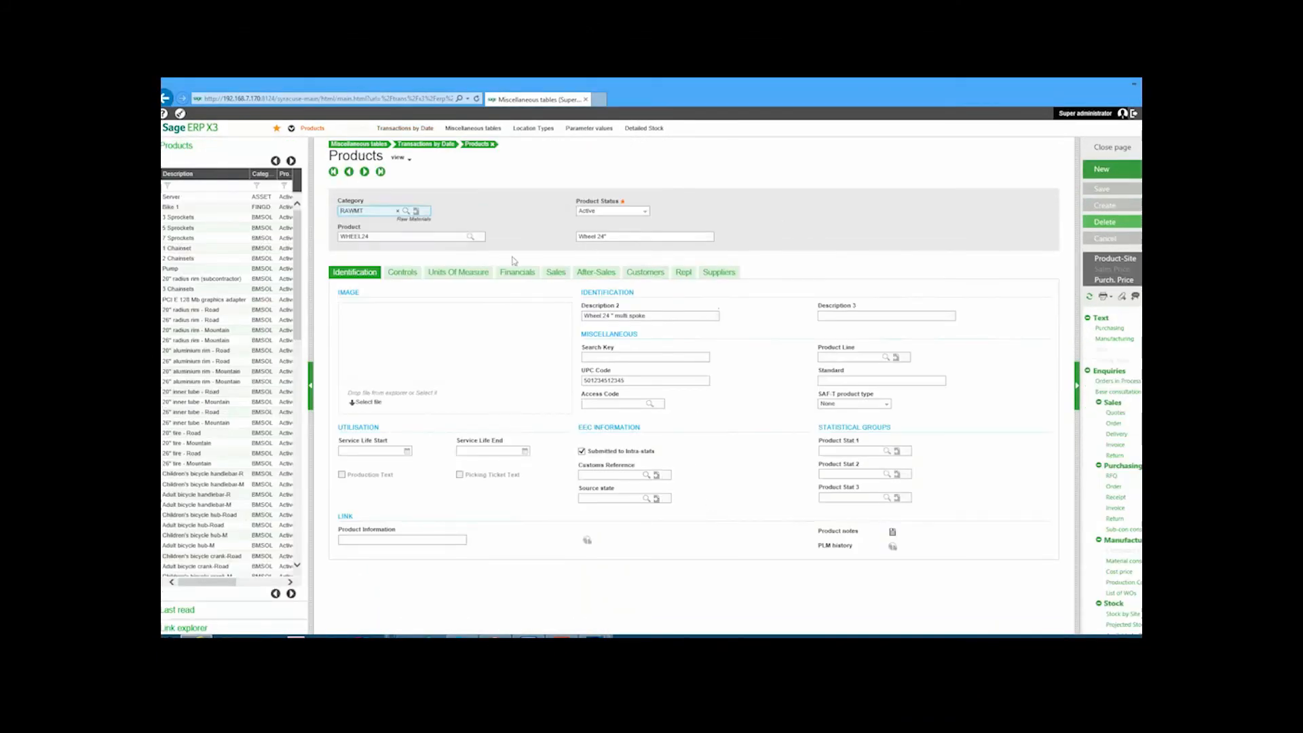
{"action": "left_click", "coordinate": [410, 275]}
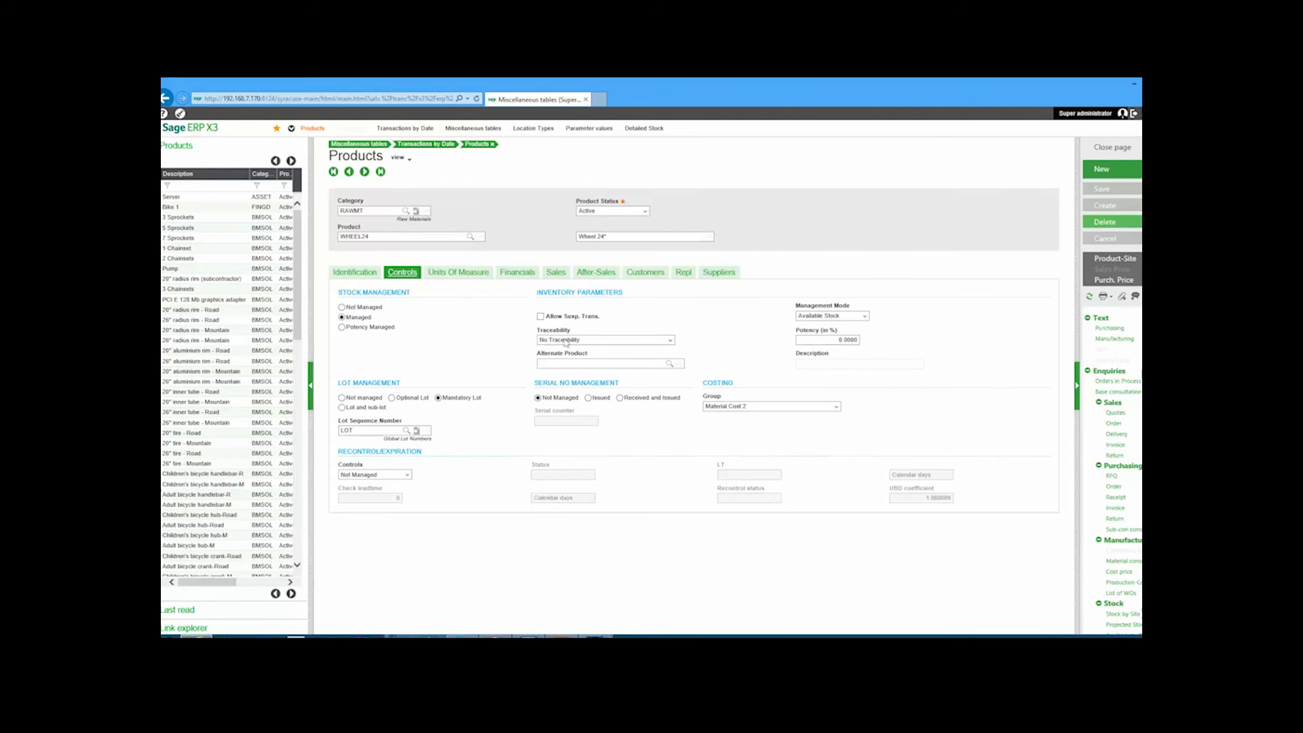
{"action": "left_click", "coordinate": [1114, 260]}
{"action": "scroll", "coordinate": [679, 437], "scroll_direction": "down", "scroll_amount": 2}
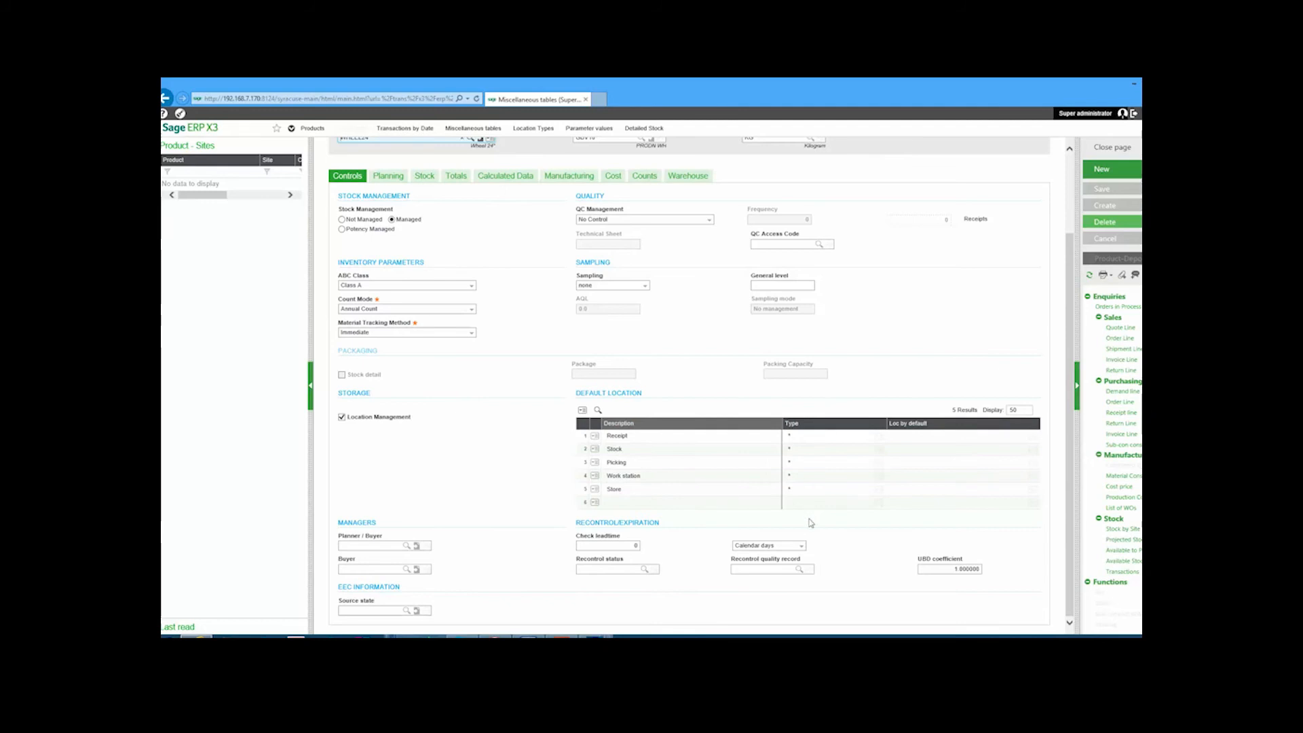
{"action": "left_click", "coordinate": [825, 490]}
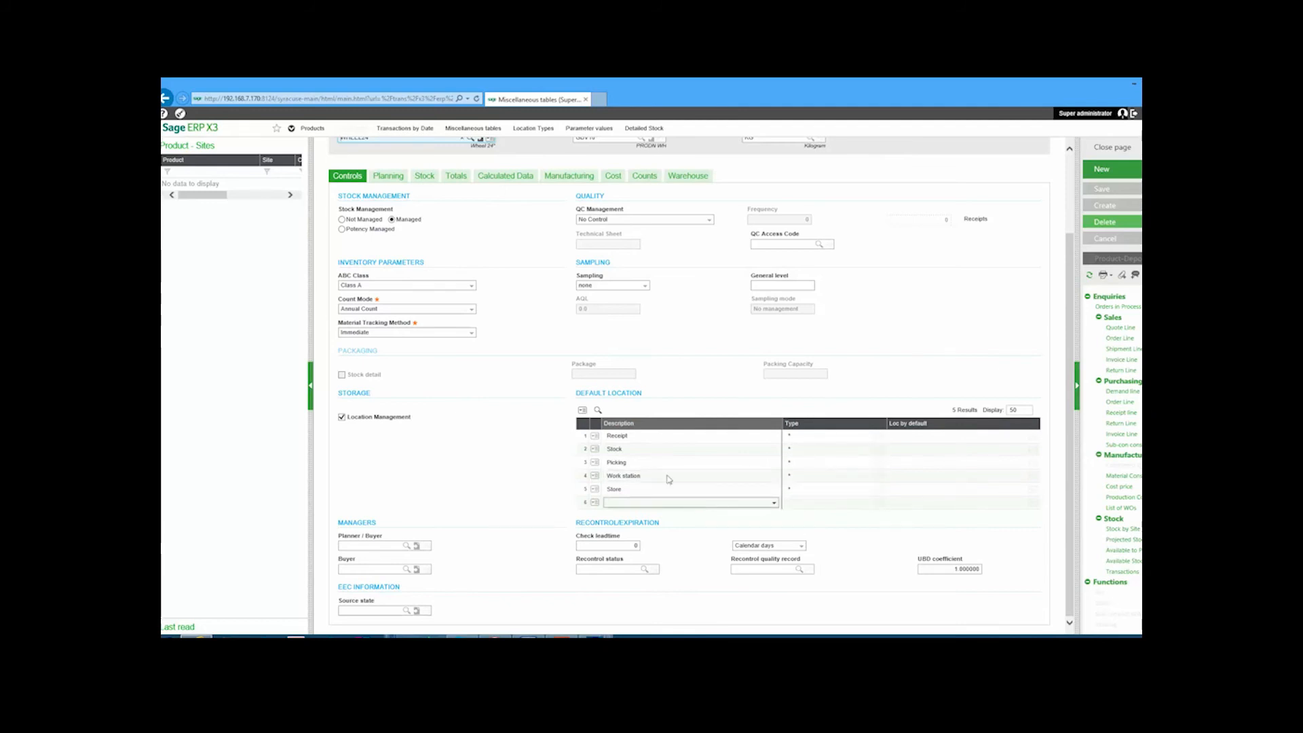
{"action": "left_click", "coordinate": [620, 477]}
{"action": "left_click", "coordinate": [672, 452]}
{"action": "scroll", "coordinate": [671, 457], "scroll_direction": "up", "scroll_amount": 2}
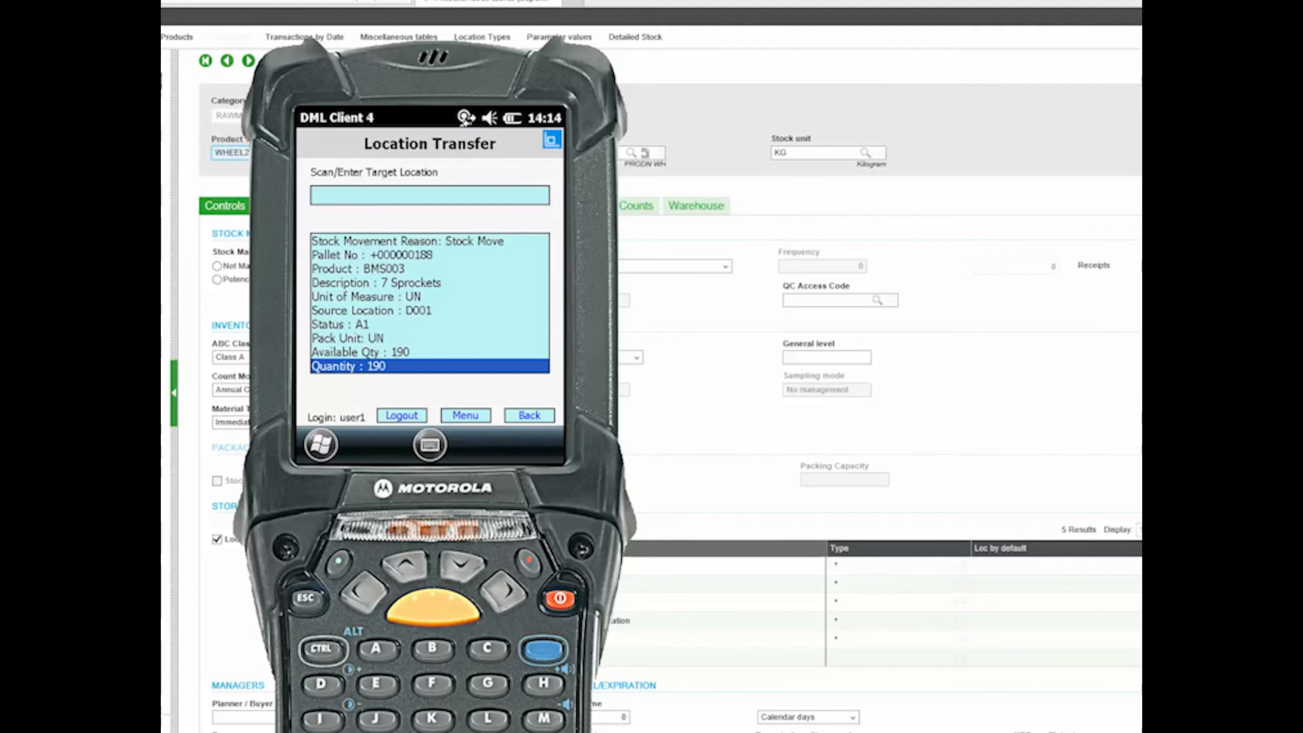
On the handheld, enter D011 as the target location and acknowledge the posted transfer
{"action": "type", "text": "d011"}
{"action": "key", "text": "Return"}
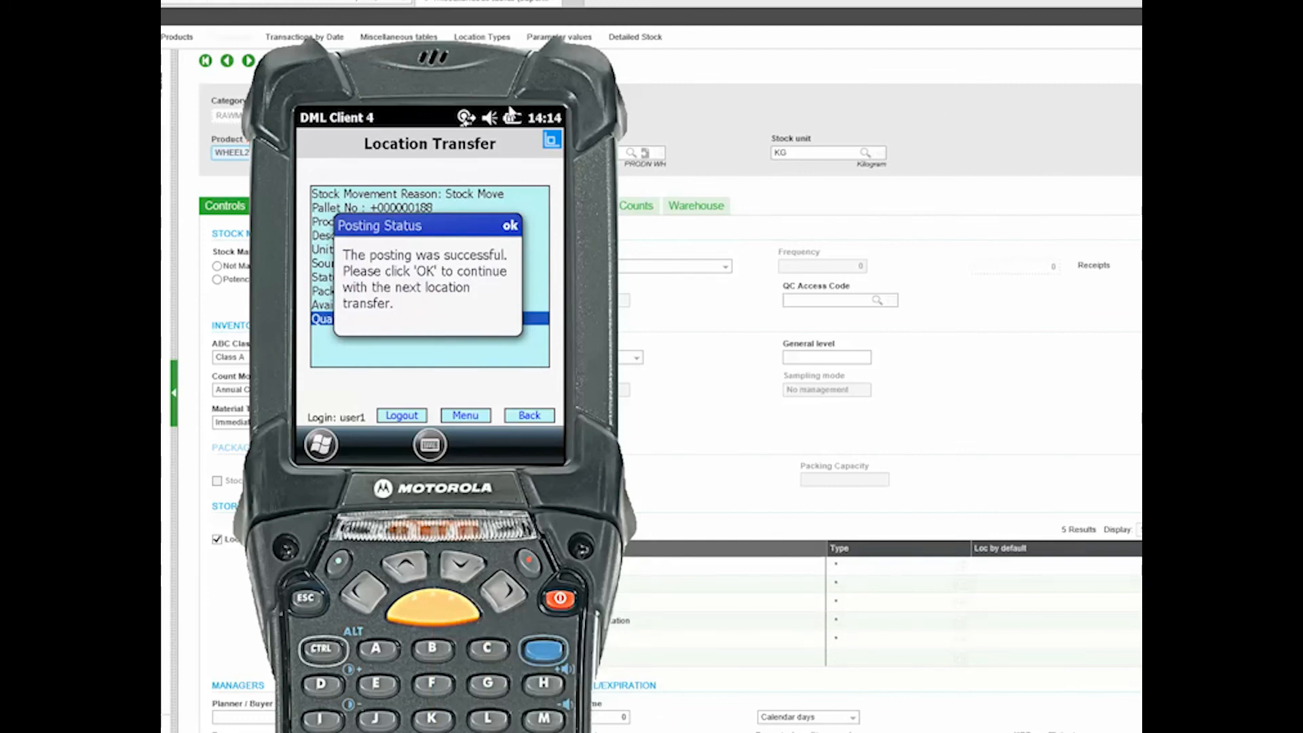
{"action": "key", "text": "Return"}
Switch to Sage ERP X3, close the product-site and product pages, and return to Transactions by Date
{"action": "left_click", "coordinate": [878, 3]}
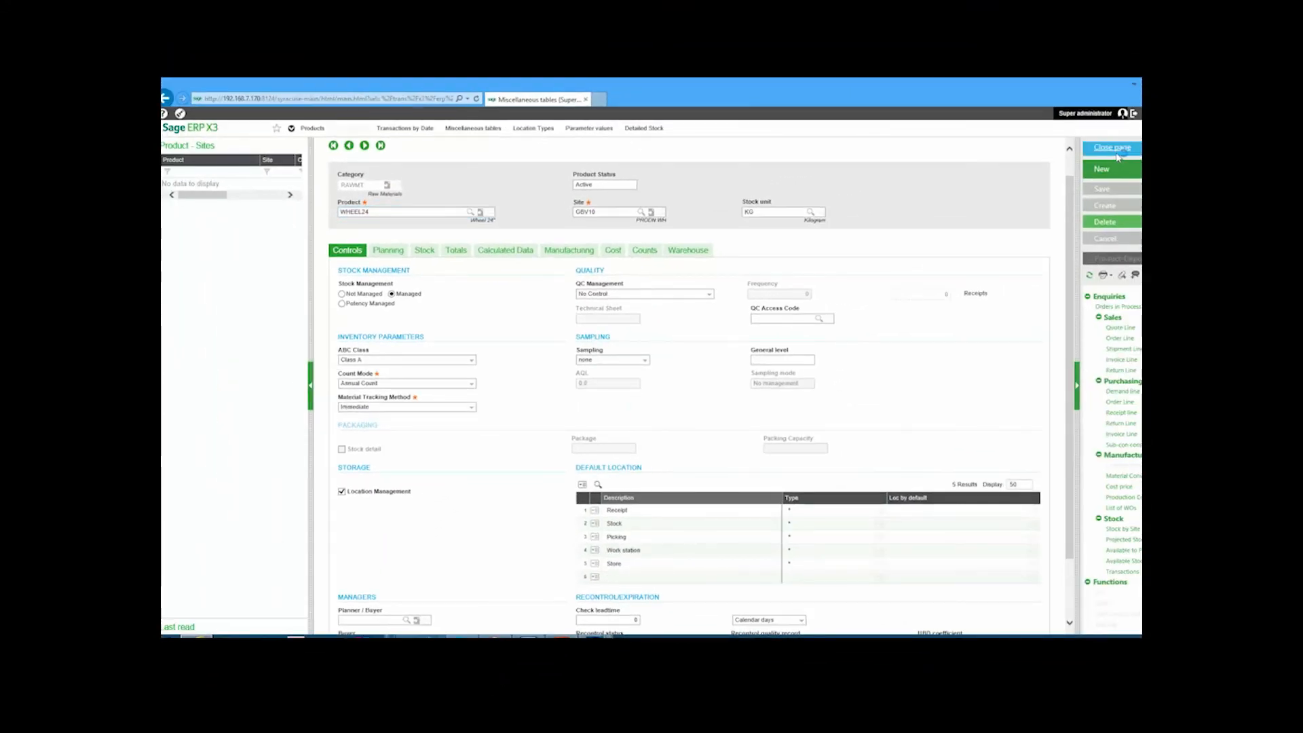
{"action": "left_click", "coordinate": [1118, 155]}
{"action": "left_click", "coordinate": [410, 129]}
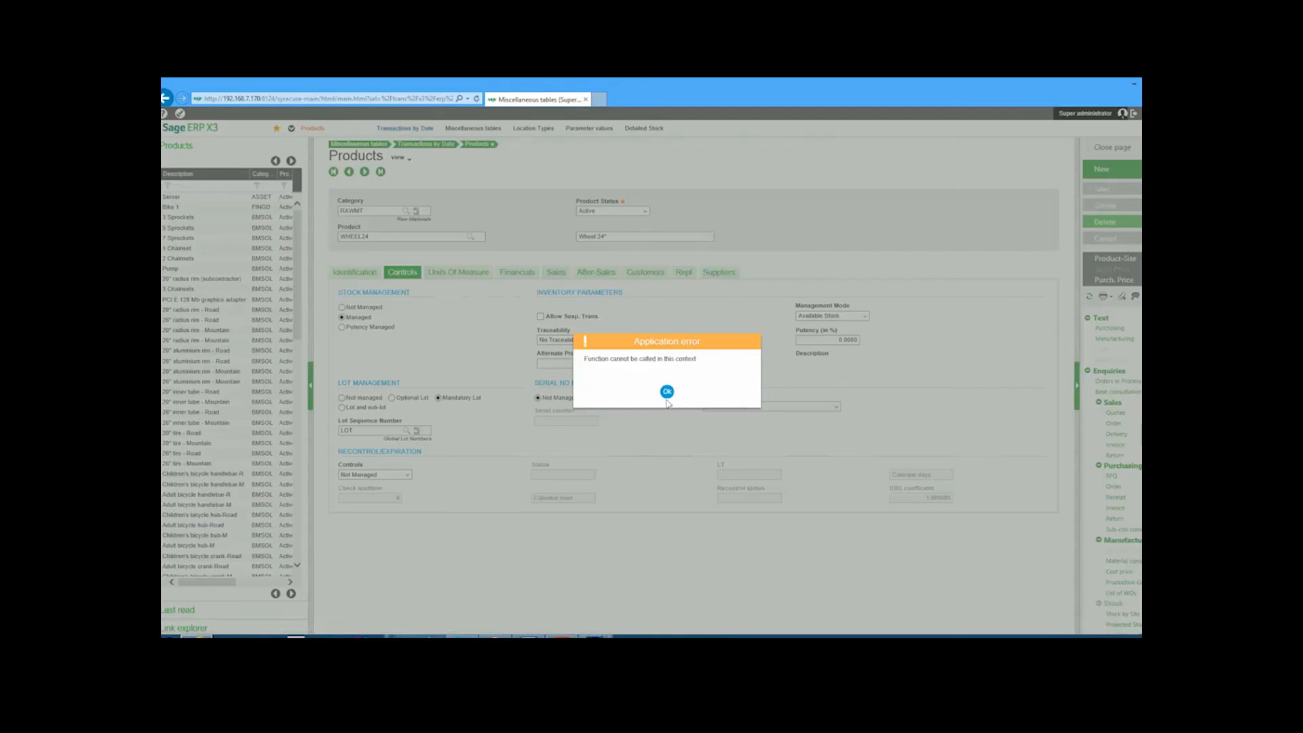
{"action": "left_click", "coordinate": [667, 393]}
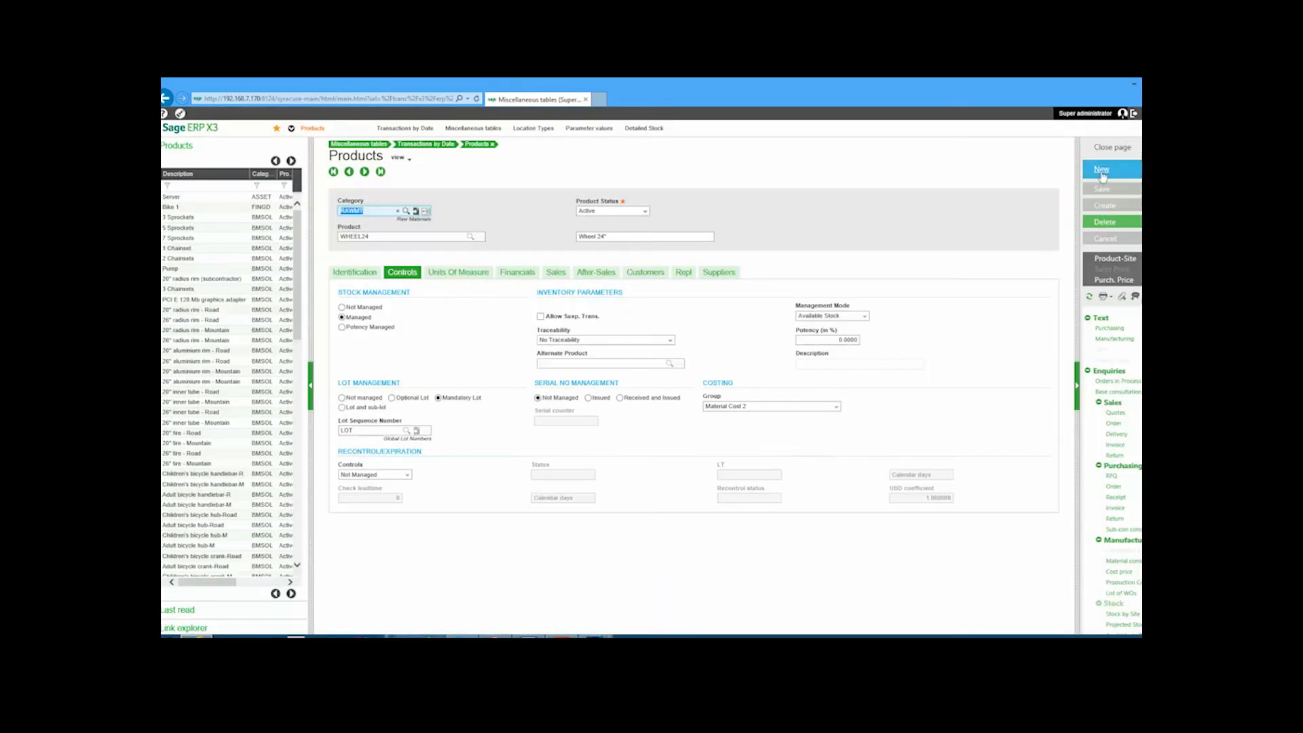
{"action": "left_click", "coordinate": [1108, 150]}
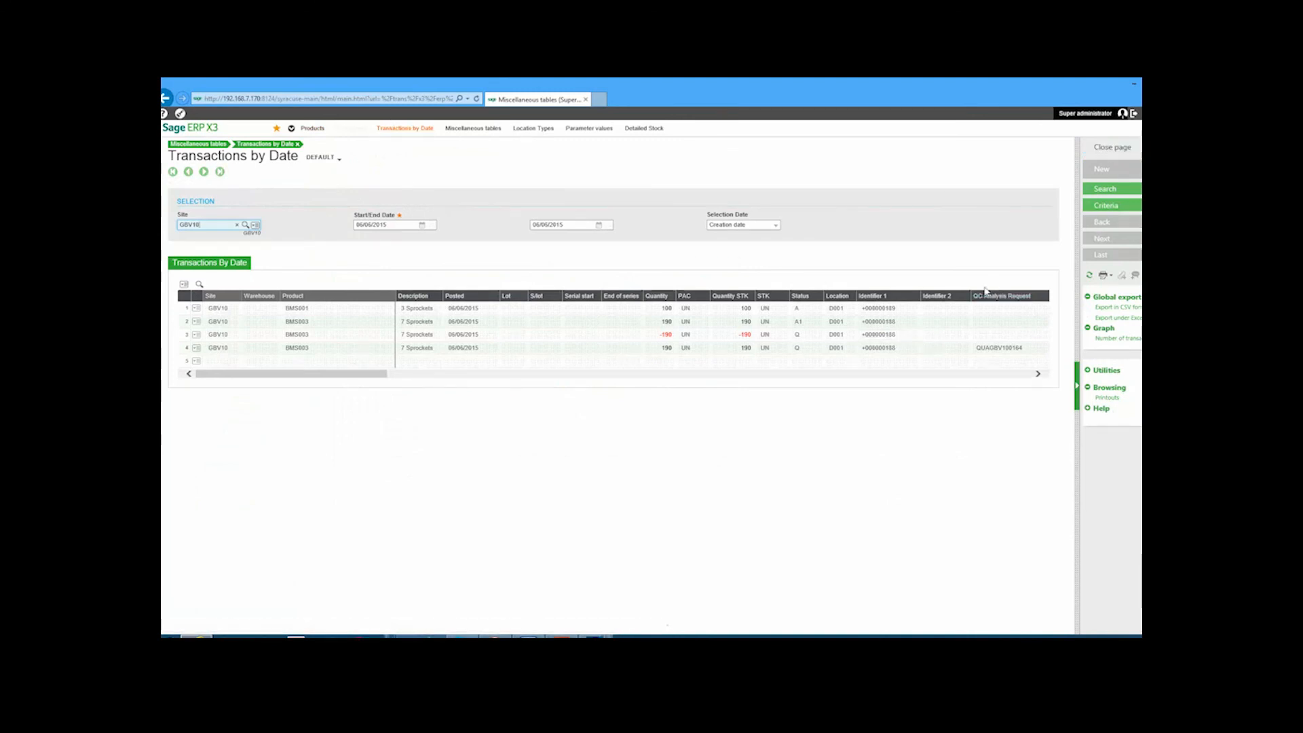
Confirm the existing Transactions by Date criteria and rerun the search for the latest stock movements
{"action": "left_click", "coordinate": [1105, 211]}
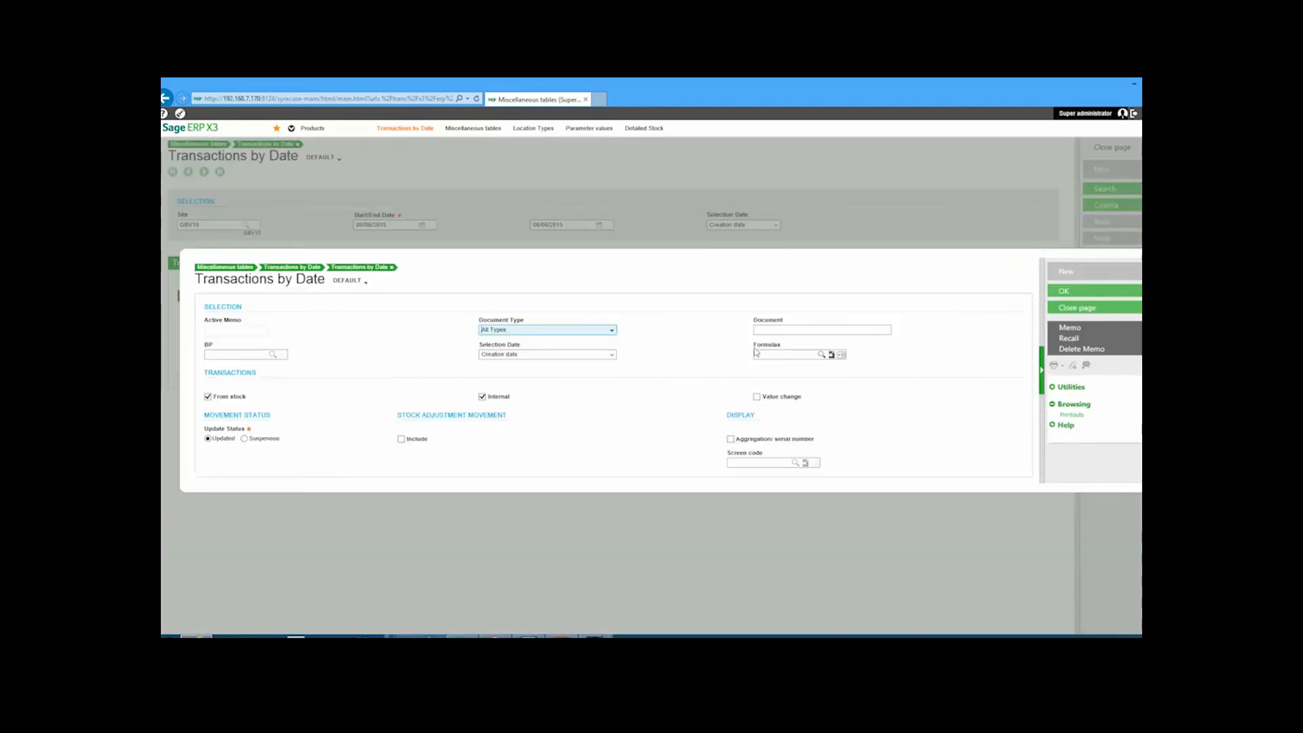
{"action": "left_click", "coordinate": [1060, 295]}
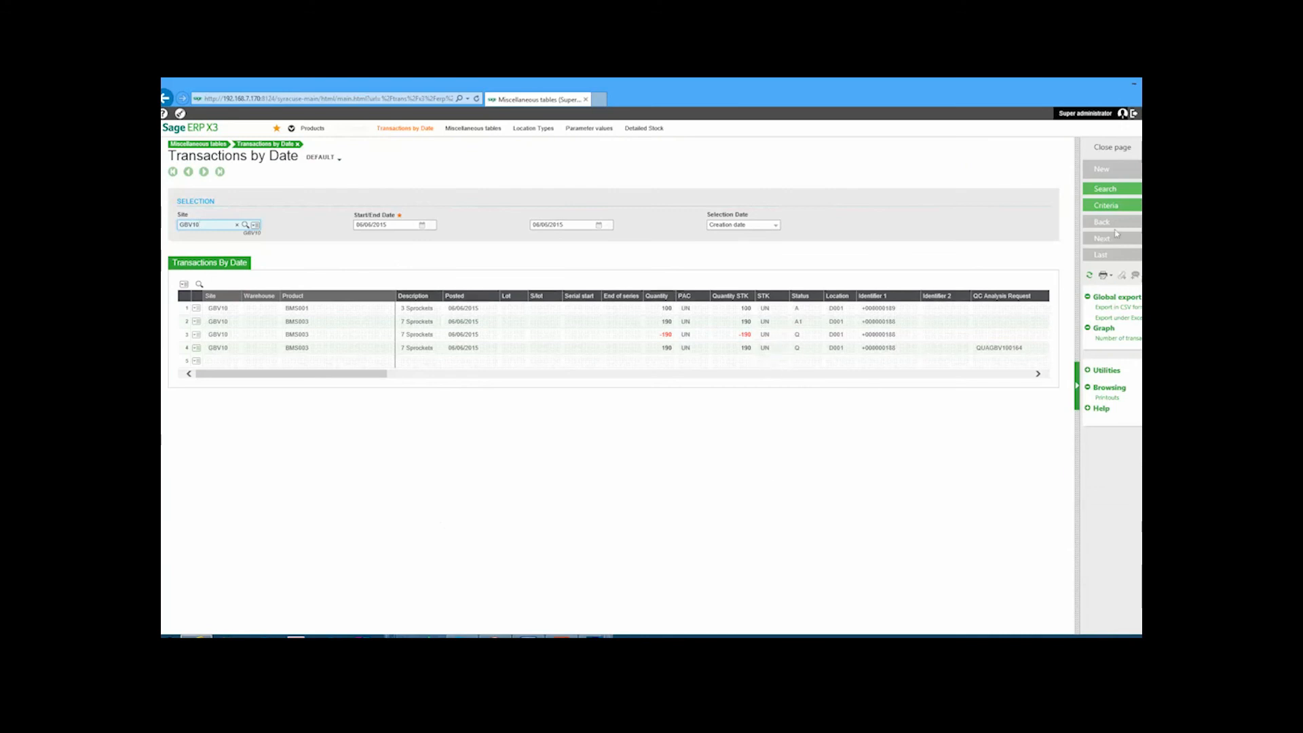
{"action": "left_click", "coordinate": [1102, 190]}
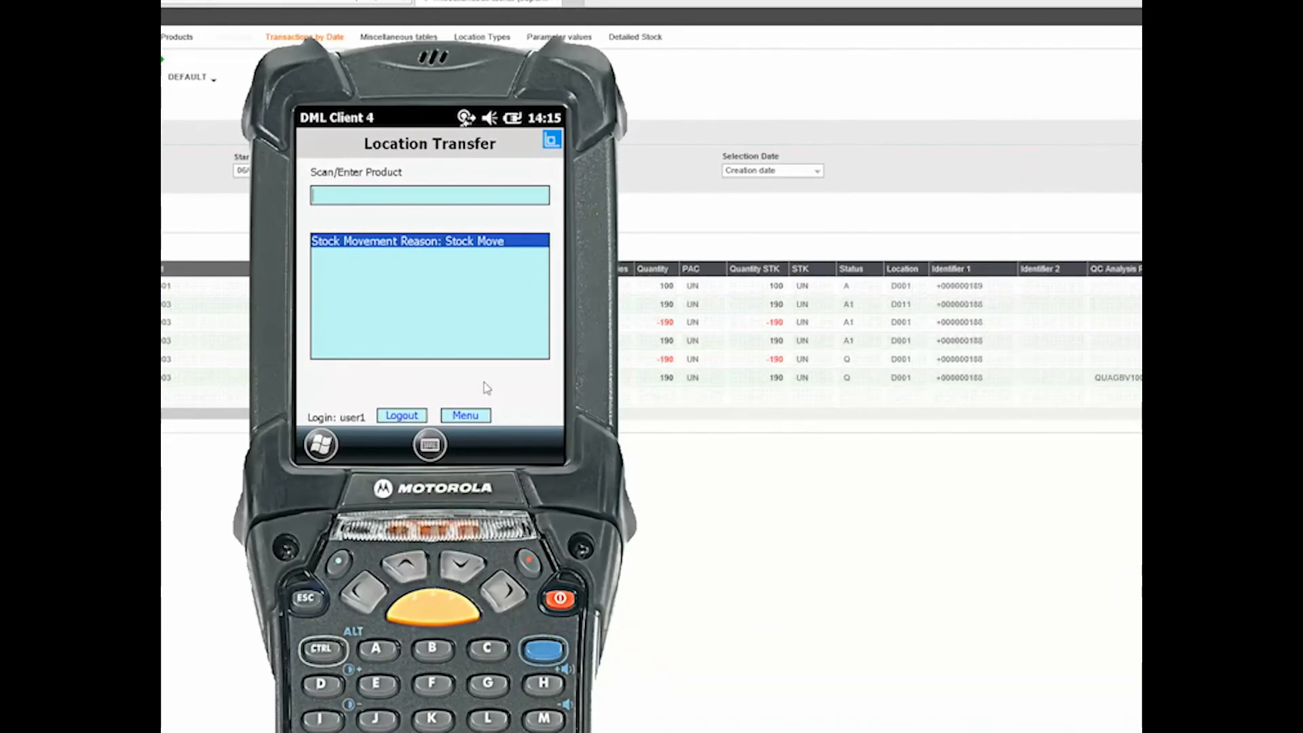
{"action": "left_click", "coordinate": [477, 416]}
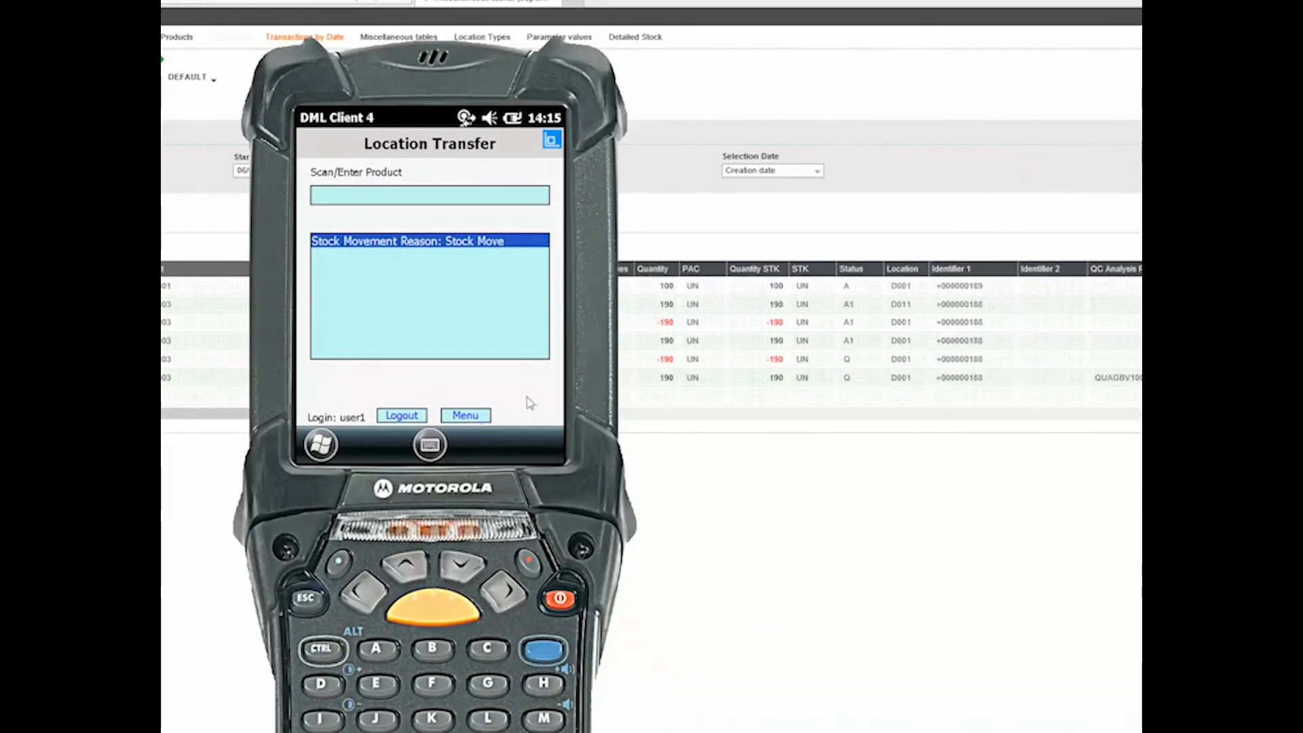